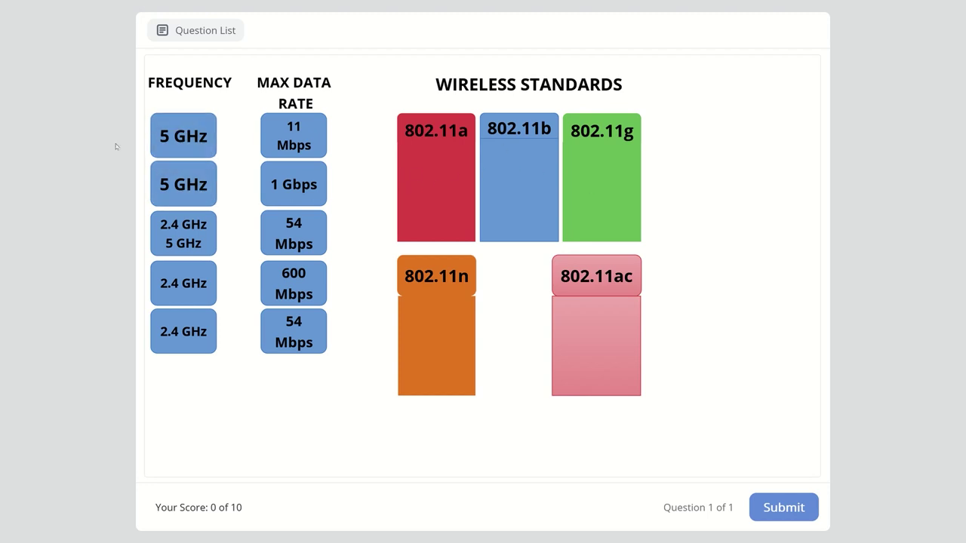
Drop 5 GHz on 802.11a/ac, 2.4 GHz on 802.11b/g, and 2.4/5 GHz on 802.11n.
mouse_move(185, 145)
left_mouse_down()
mouse_move(205, 144)
mouse_move(362, 351)
mouse_move(624, 241)
mouse_move(488, 213)
mouse_move(431, 175)
mouse_move(439, 170)
left_mouse_up()
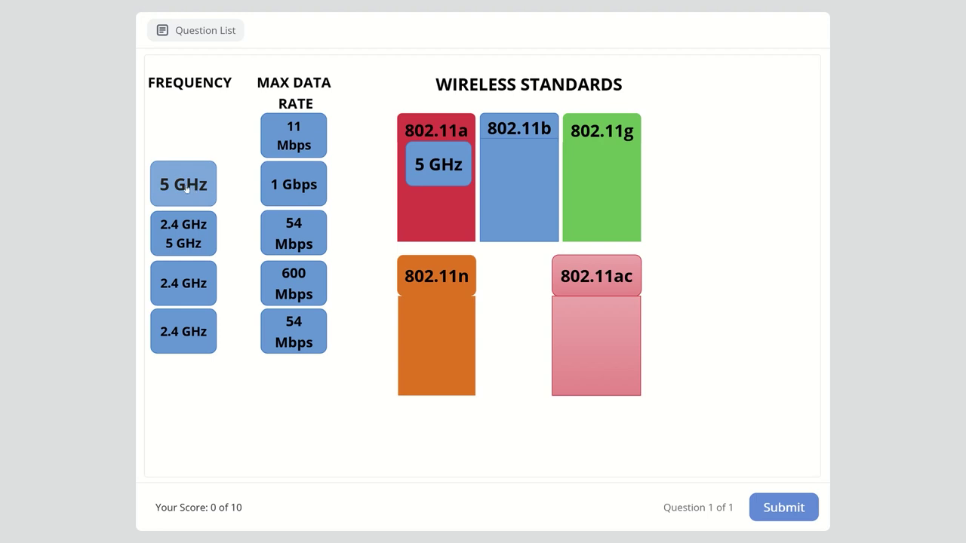
mouse_move(185, 188)
left_mouse_down()
mouse_move(448, 181)
mouse_move(593, 339)
mouse_move(596, 323)
left_mouse_up()
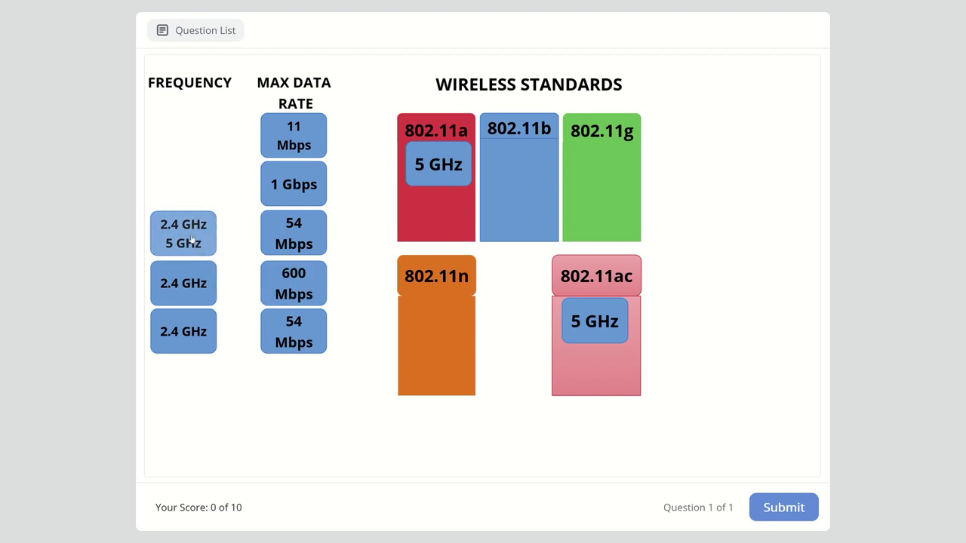
mouse_move(192, 240)
left_mouse_down()
mouse_move(403, 328)
mouse_move(440, 320)
left_mouse_up()
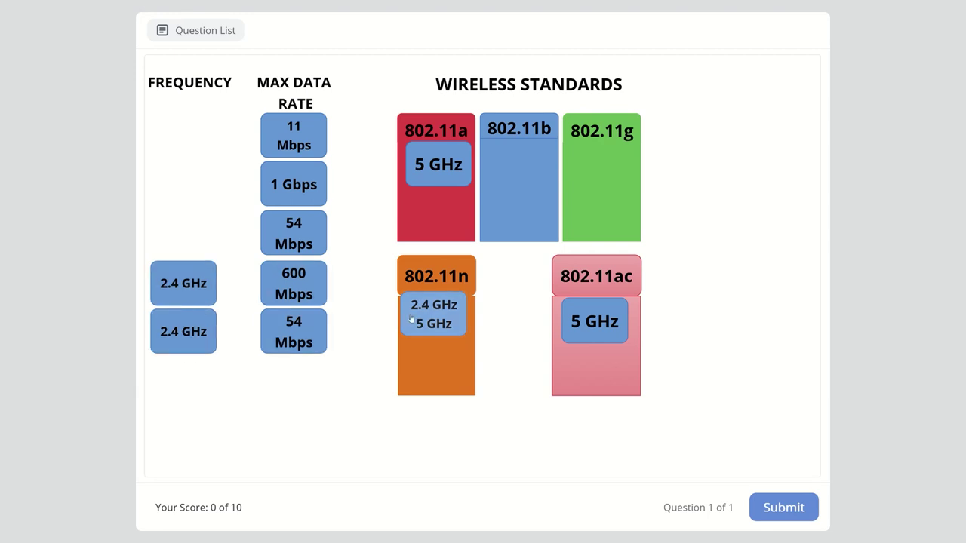
mouse_move(192, 293)
left_mouse_down()
mouse_move(412, 218)
mouse_move(526, 196)
mouse_move(524, 179)
left_mouse_up()
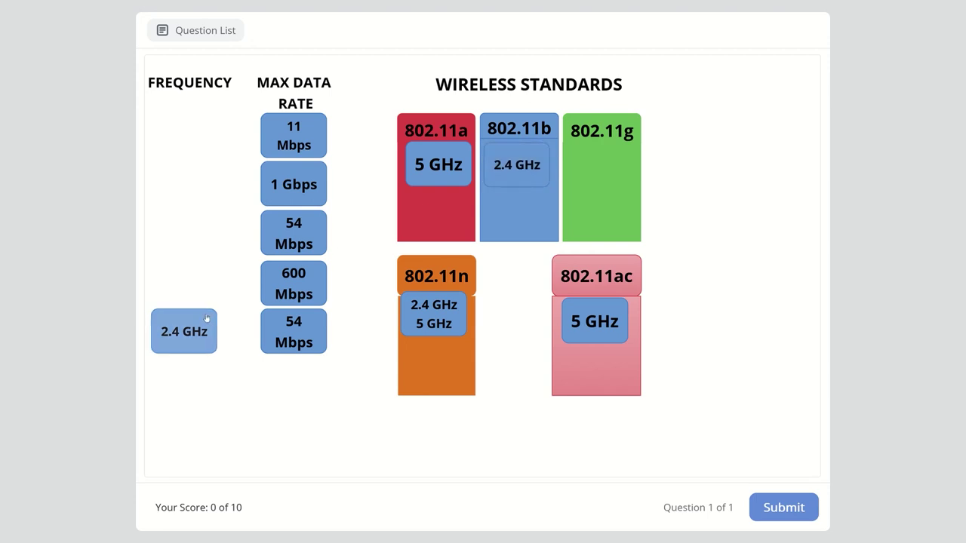
mouse_move(207, 317)
left_mouse_down()
mouse_move(601, 186)
mouse_move(619, 151)
left_mouse_up()
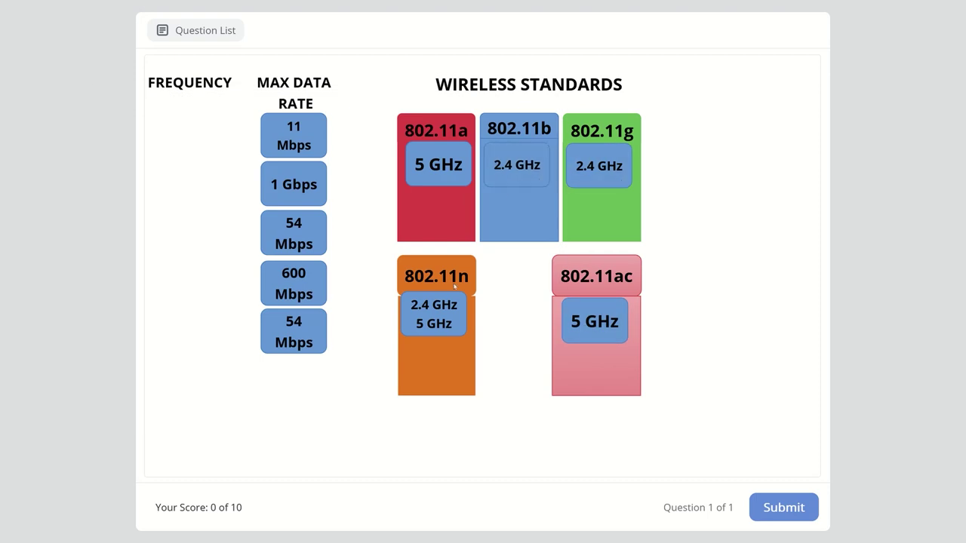
left_click_drag(427, 319, 431, 331)
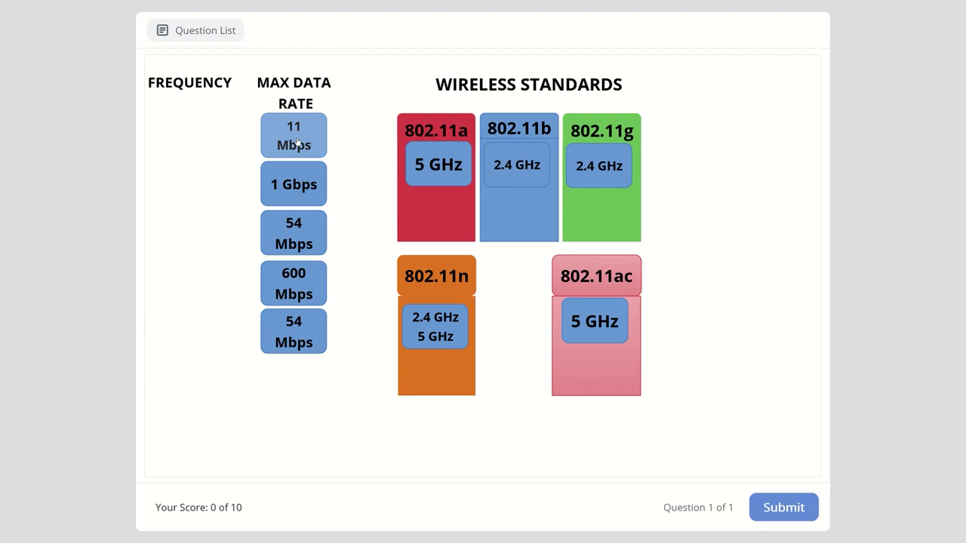
Drop 11 Mbps on 802.11b, 1 Gbps on 802.11ac, 54 Mbps on 802.11a/g, 600 Mbps on 802.11n.
mouse_move(297, 141)
left_mouse_down()
mouse_move(445, 218)
mouse_move(311, 147)
mouse_move(391, 212)
mouse_move(515, 234)
mouse_move(526, 217)
left_mouse_up()
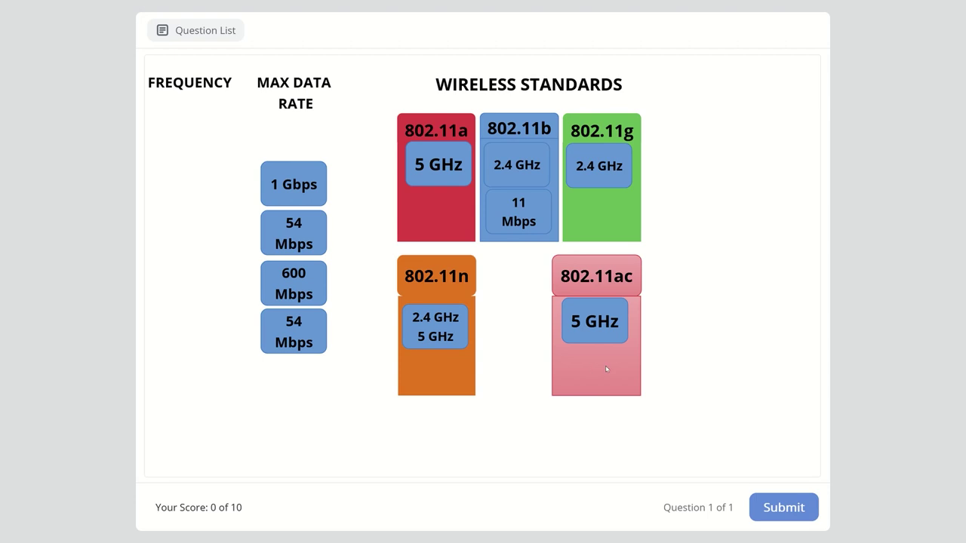
mouse_move(293, 186)
left_mouse_down()
mouse_move(578, 371)
mouse_move(592, 368)
left_mouse_up()
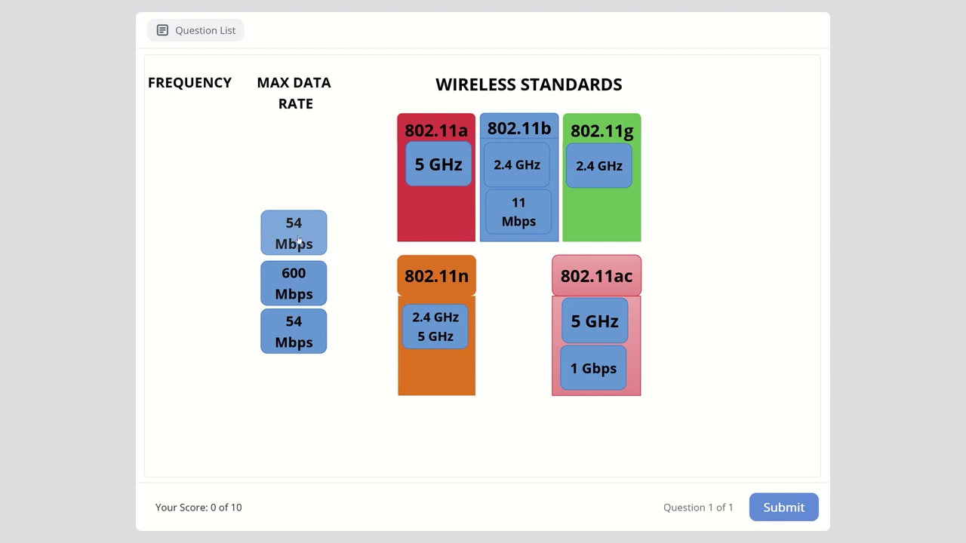
mouse_move(299, 240)
left_mouse_down()
mouse_move(410, 231)
mouse_move(445, 217)
mouse_move(433, 221)
left_mouse_up()
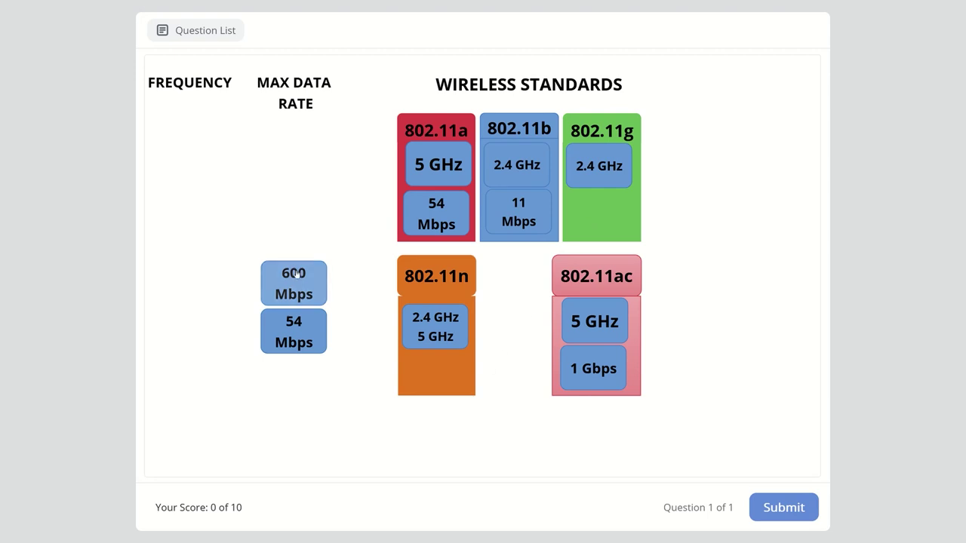
mouse_move(298, 297)
left_mouse_down()
mouse_move(357, 307)
mouse_move(329, 299)
mouse_move(420, 370)
mouse_move(431, 405)
mouse_move(439, 372)
left_mouse_up()
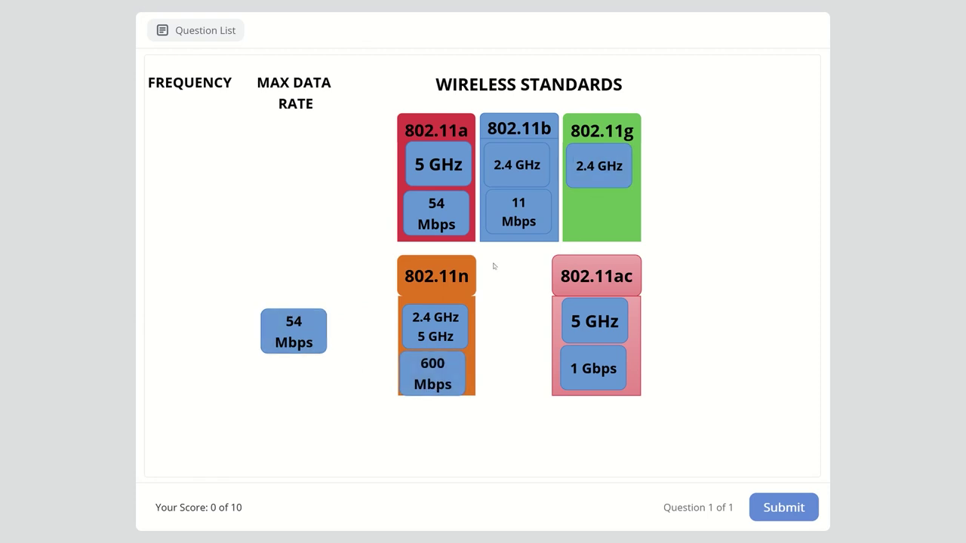
mouse_move(311, 324)
left_mouse_down()
mouse_move(566, 261)
mouse_move(612, 215)
left_mouse_up()
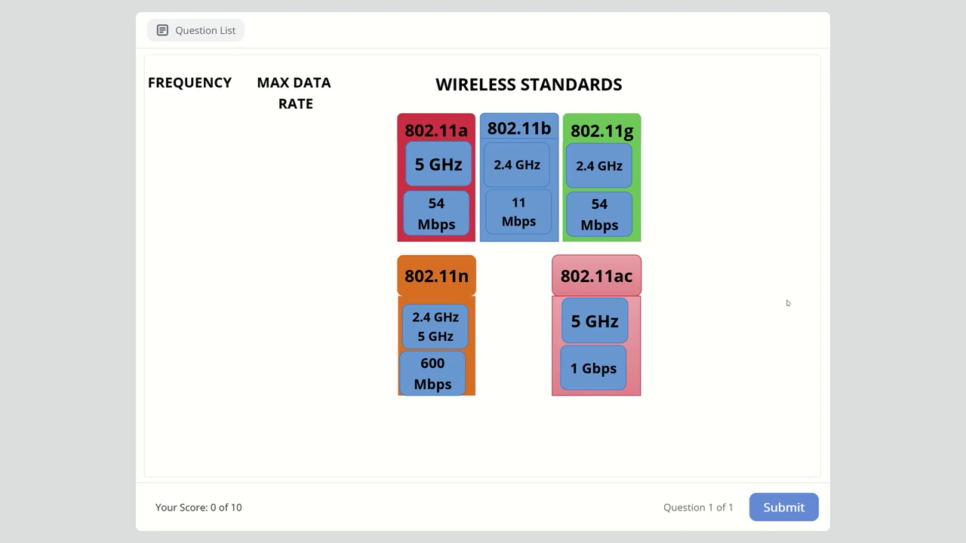
Submit the matches for grading and view the results: passed with 100% (10 points).
left_click(783, 515)
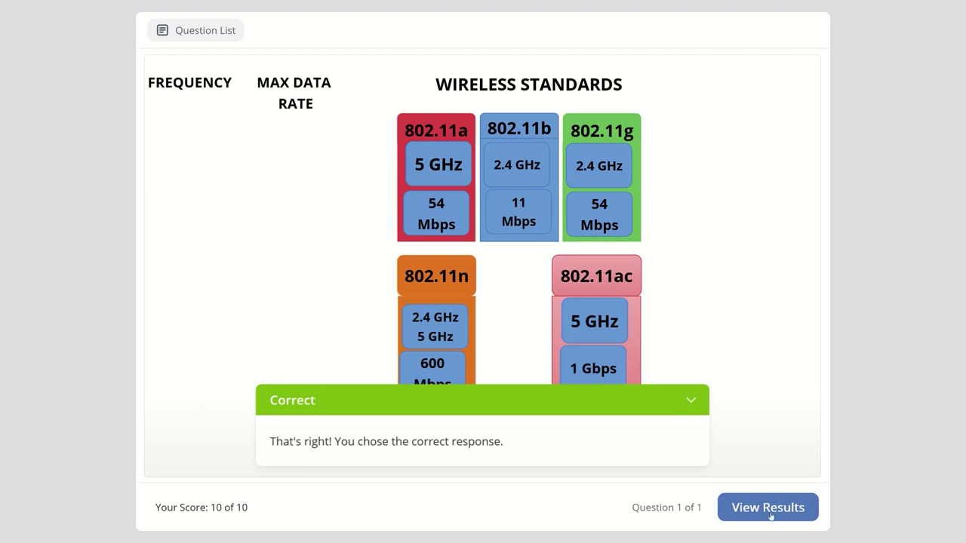
left_click(768, 510)
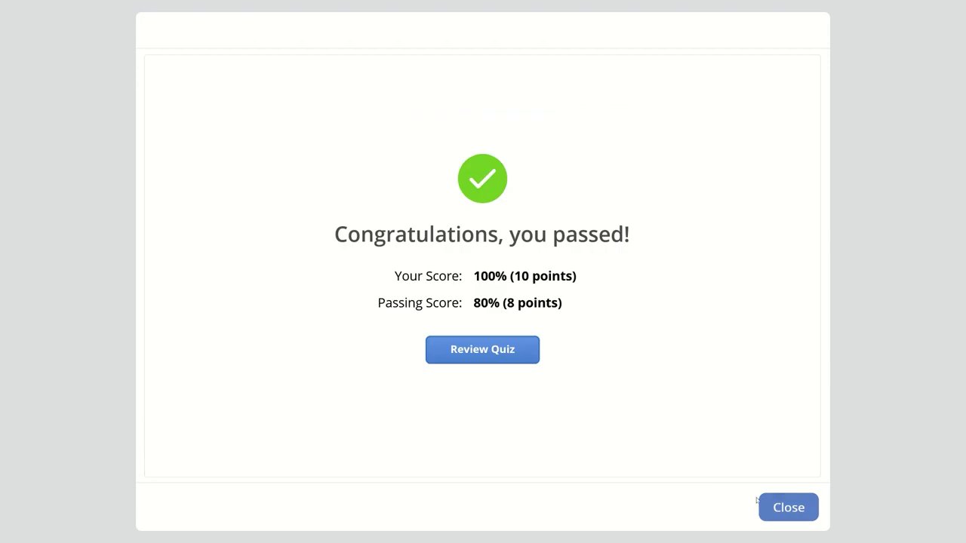